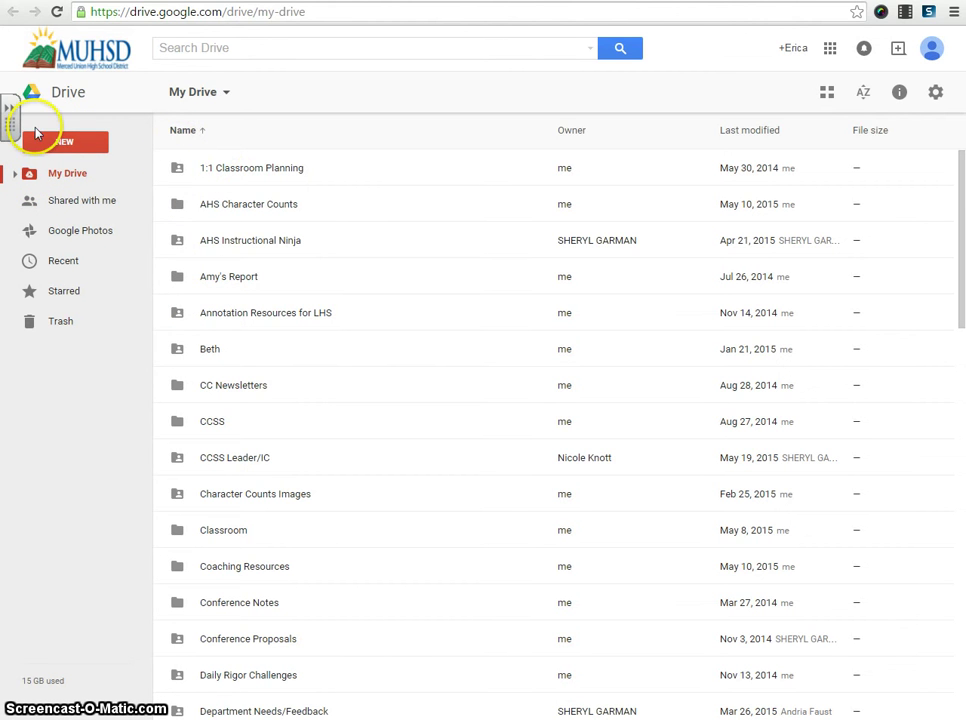
- Create a new folder named Test in My Drive
left_click(65, 143)
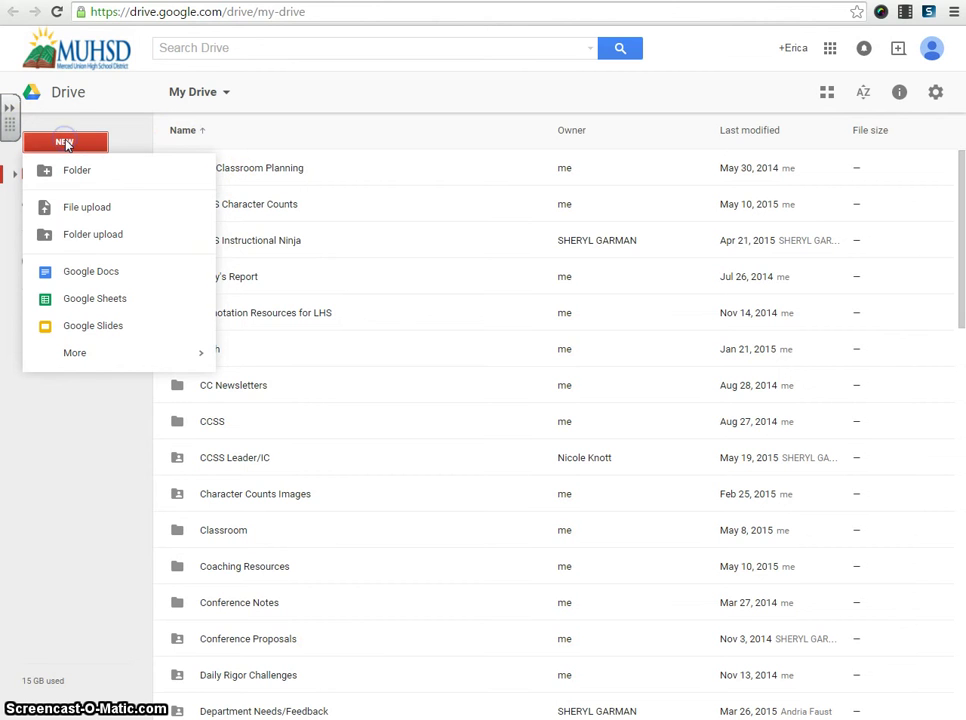
left_click(78, 112)
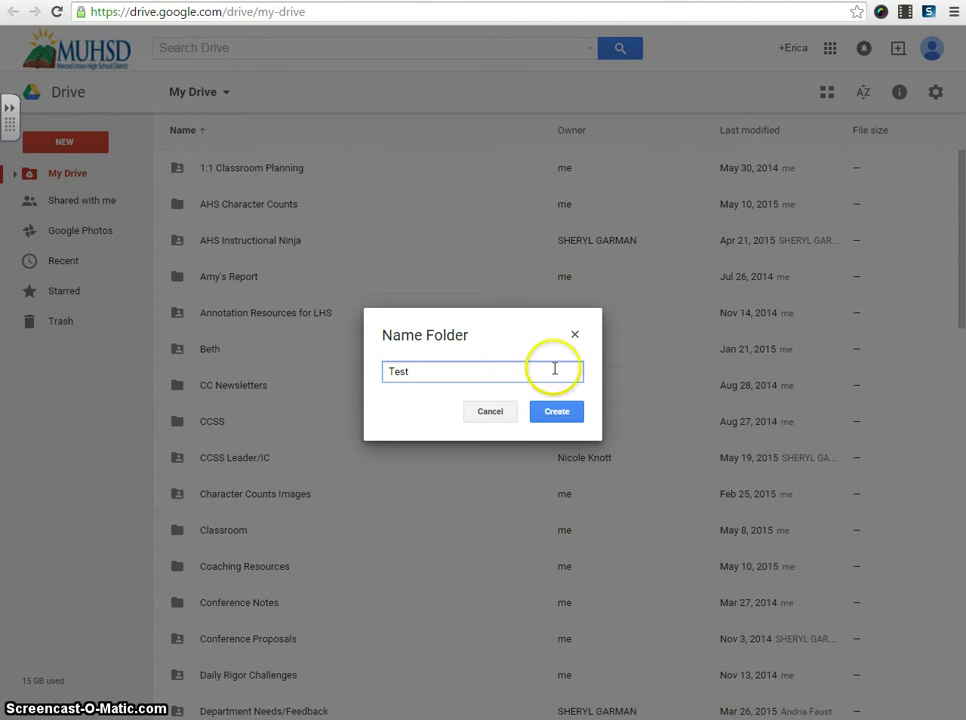
left_click(554, 411)
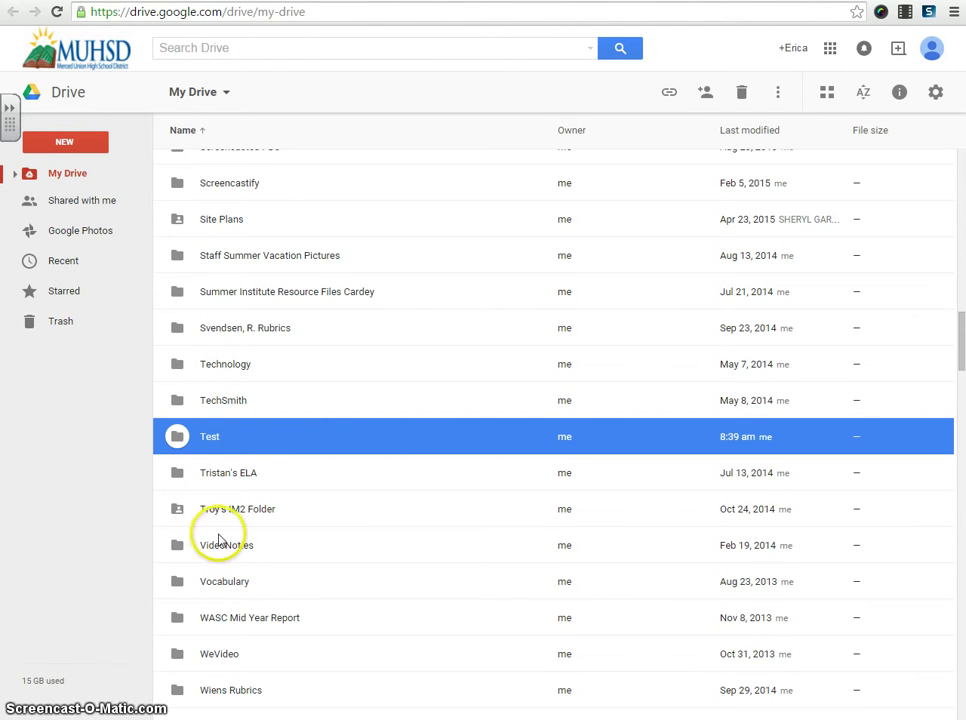
- Move the Test folder into the Safe and Civil Schools folder and open that destination folder
left_click(210, 440)
left_click_drag(215, 438, 197, 285)
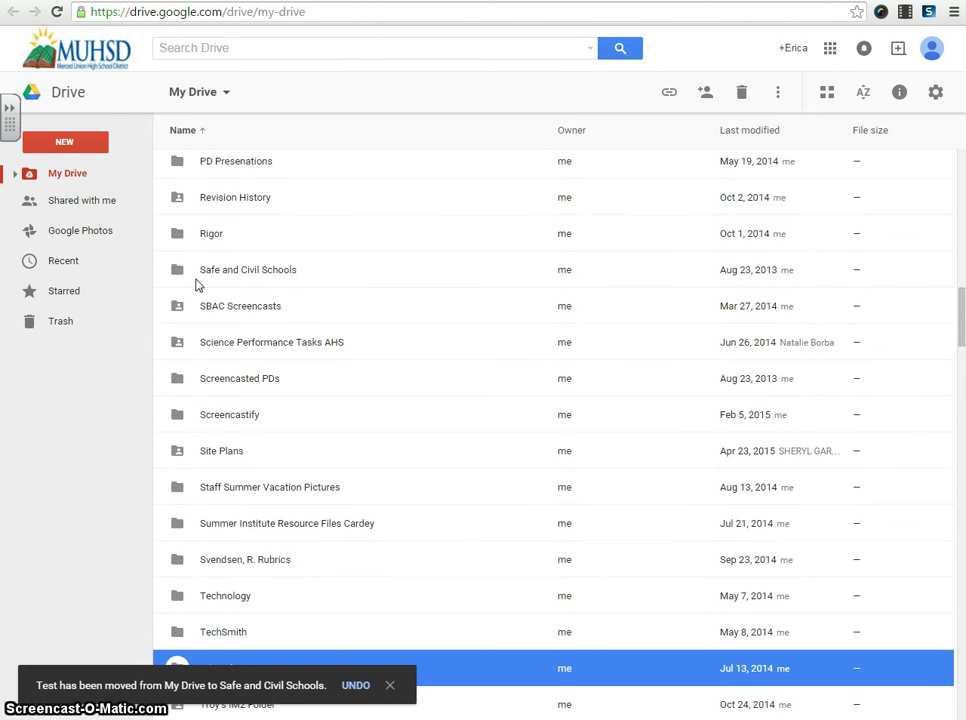
left_click(226, 273)
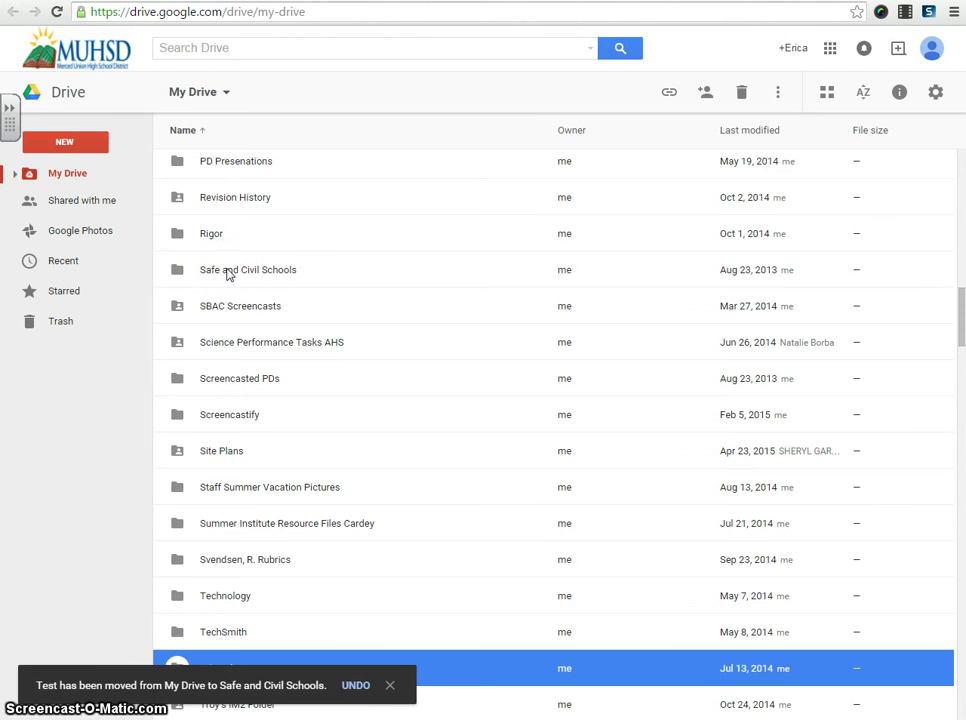
left_click(237, 277)
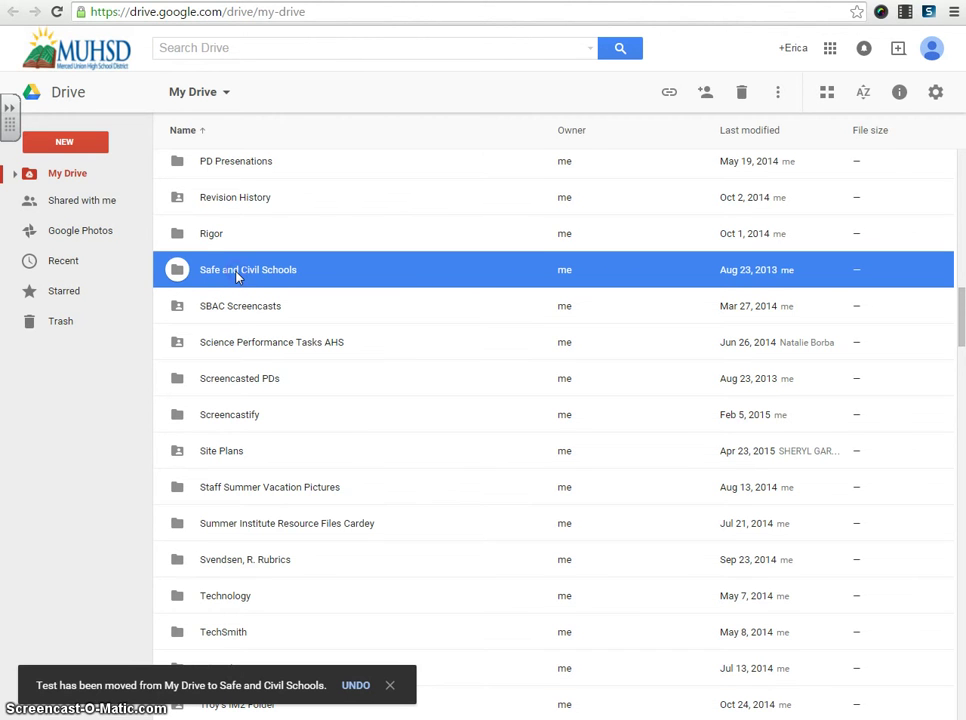
double_click(237, 277)
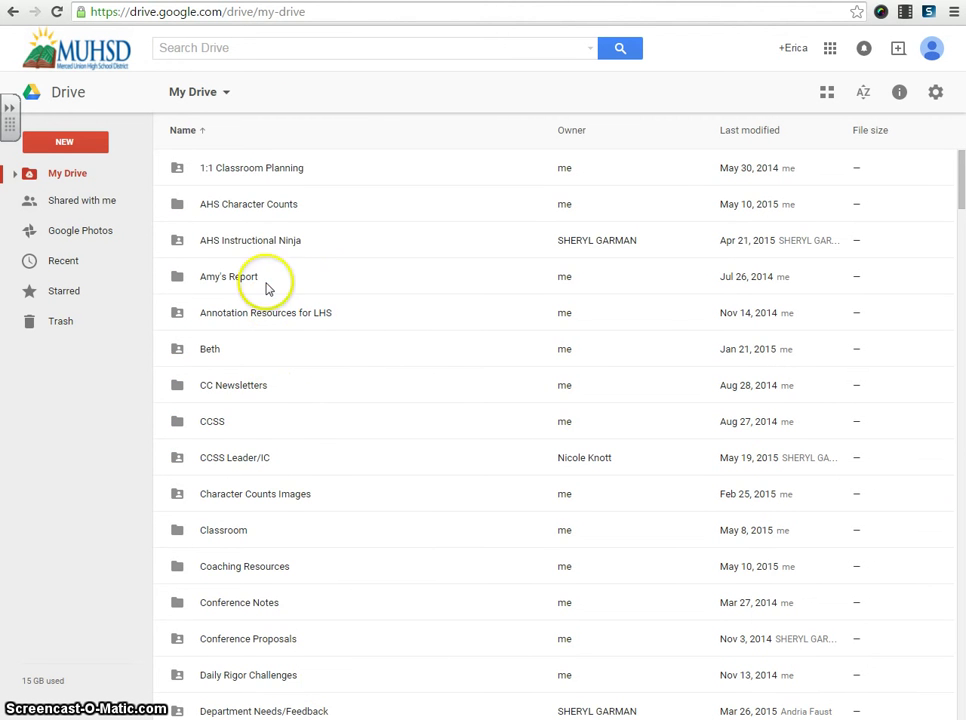
- Open the Strand 1 folder inside the AHS Instructional Ninja folder of My Drive
double_click(241, 248)
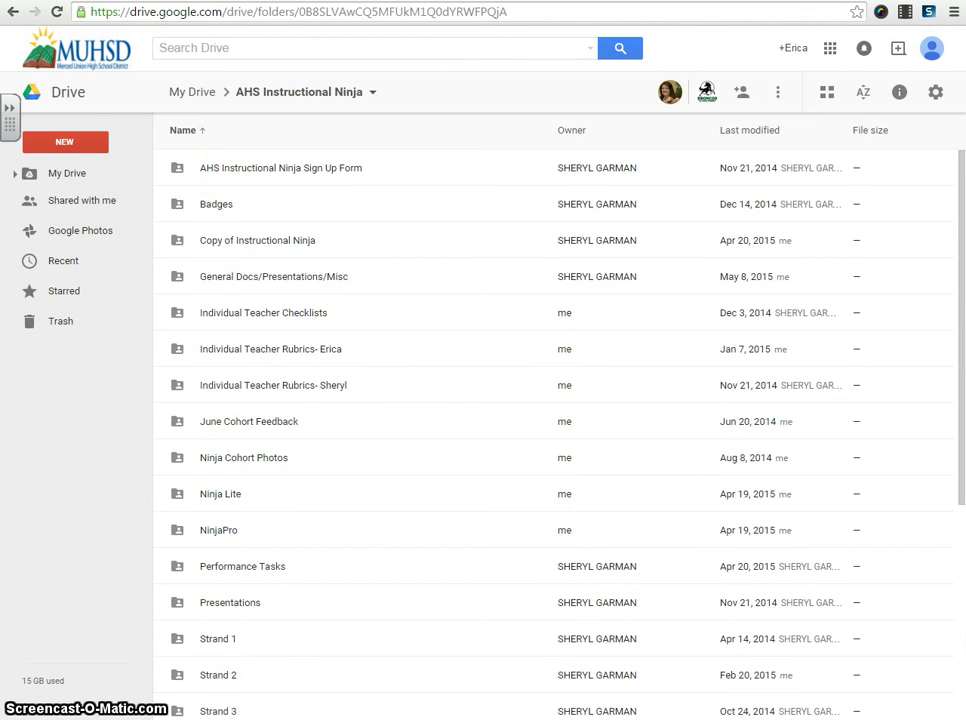
scroll(271, 700, "down", 1)
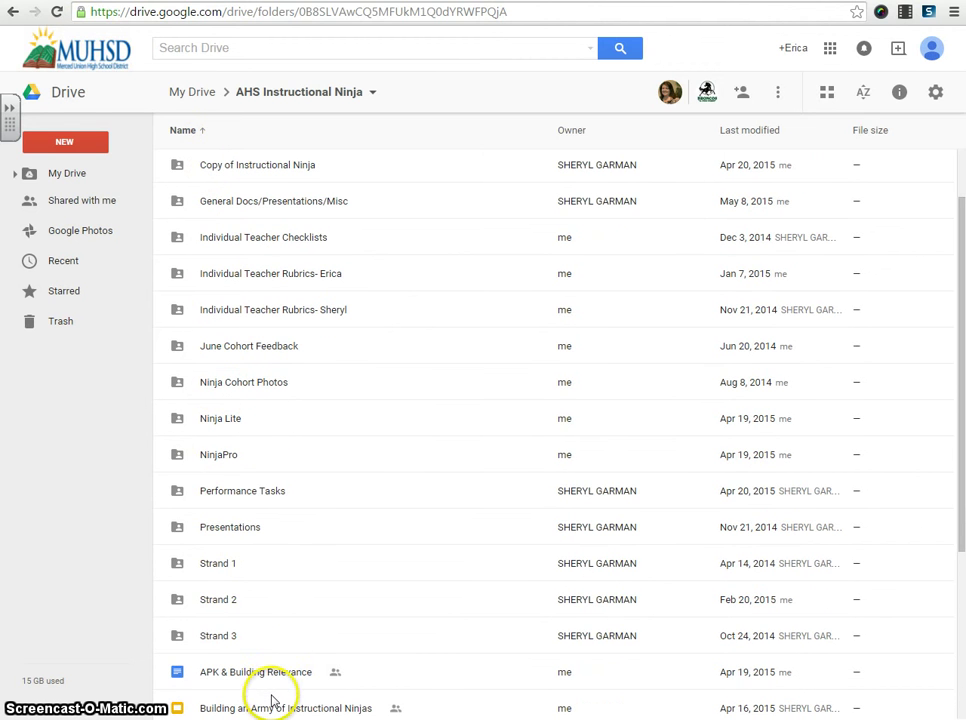
left_click(212, 571)
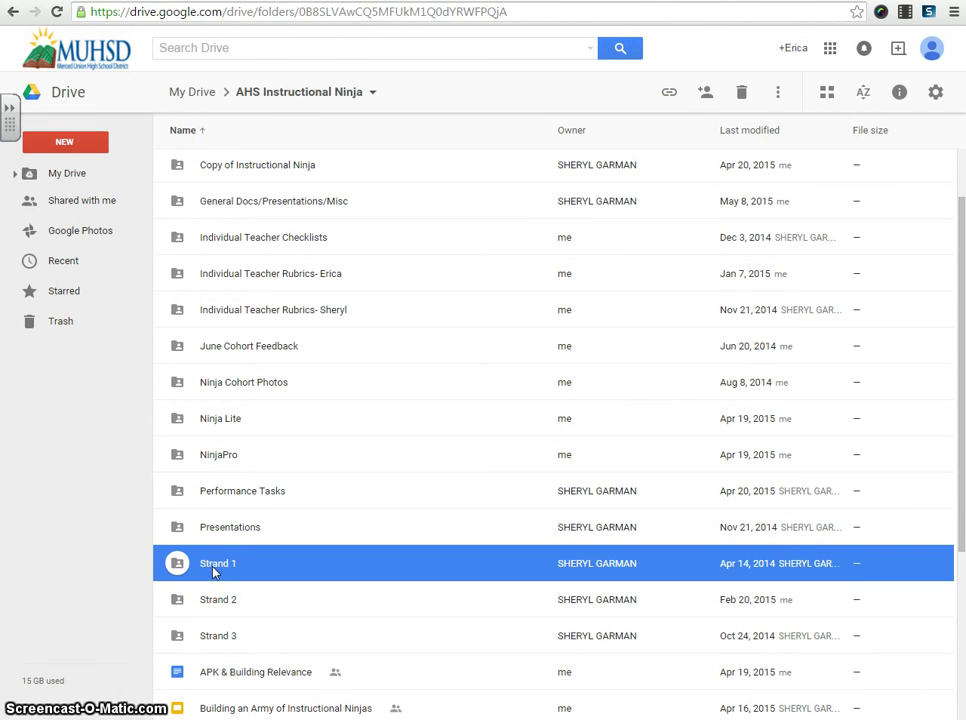
double_click(213, 572)
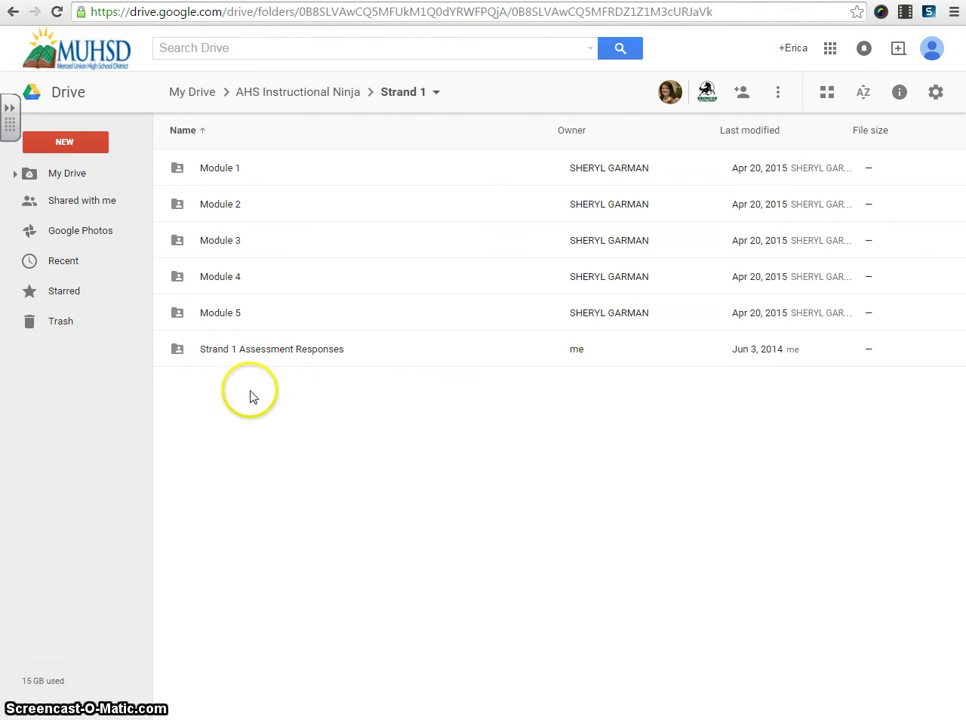
- Move the Module 5 folder into Module 4, accepting the move out of the shared folder, and open Module 4
left_click(230, 316)
left_click_drag(230, 313, 214, 275)
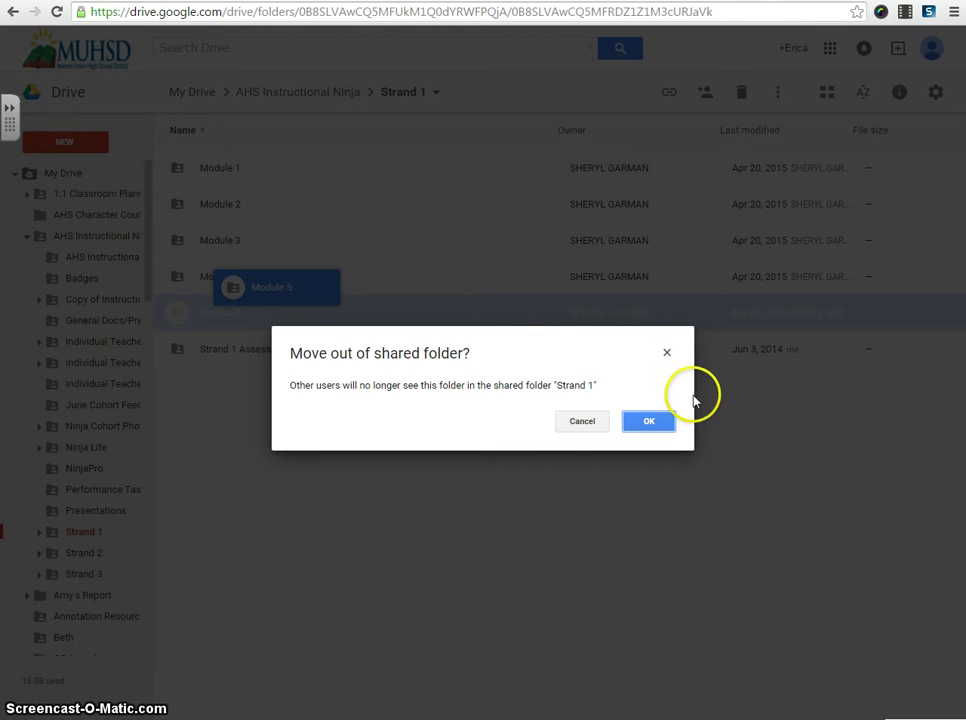
left_click(645, 421)
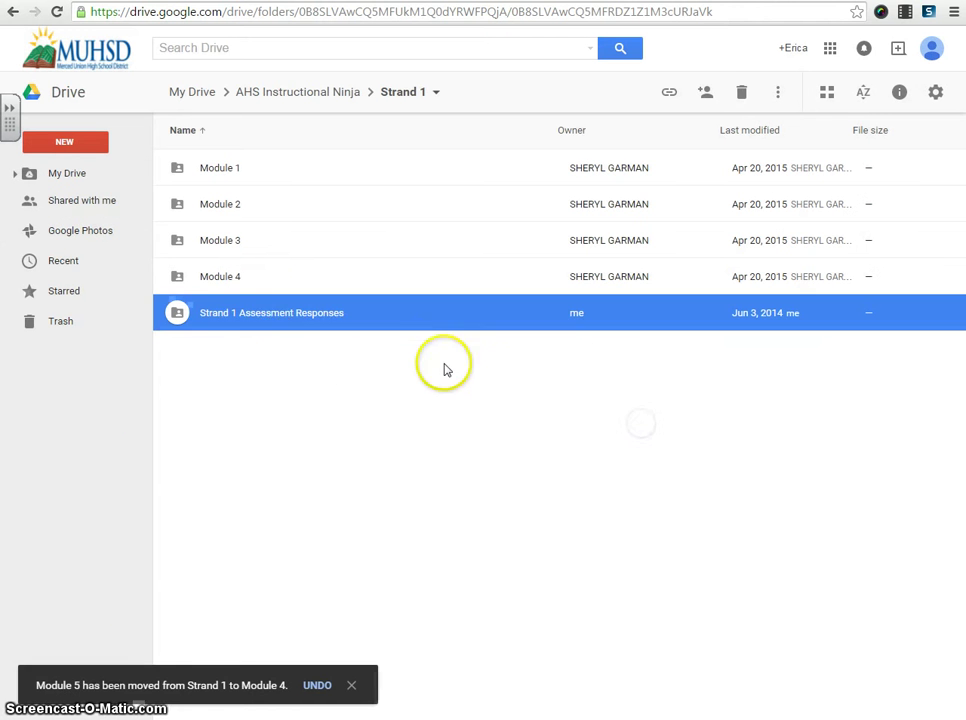
double_click(216, 280)
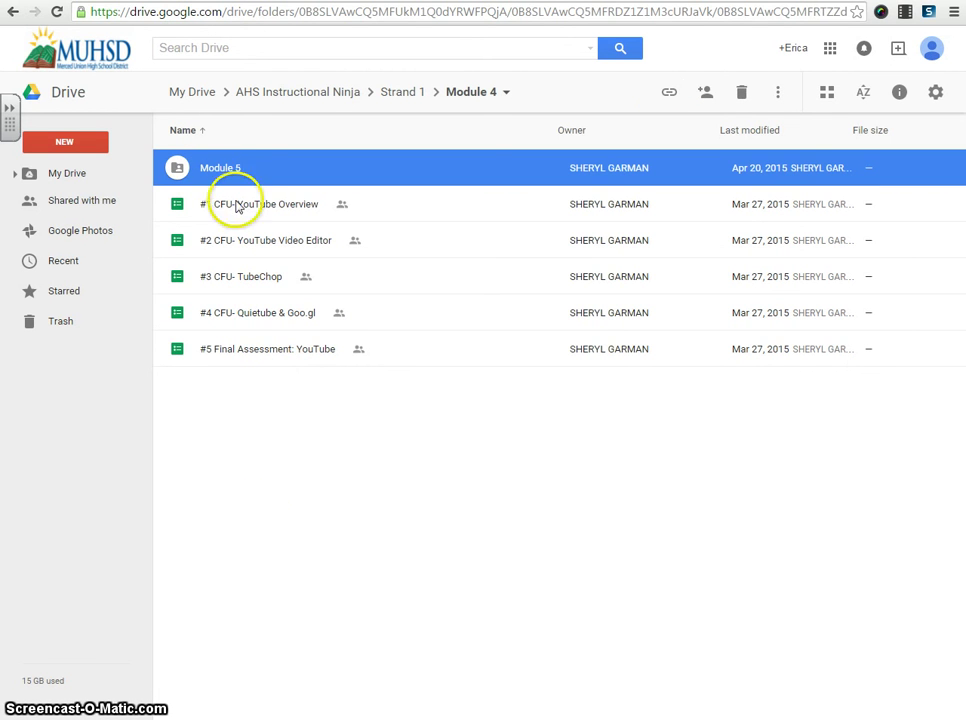
- Move the Module 5 folder out of Module 4 to Strand 1 within AHS Instructional Ninja, accepting the shared-folder change
right_click(184, 177)
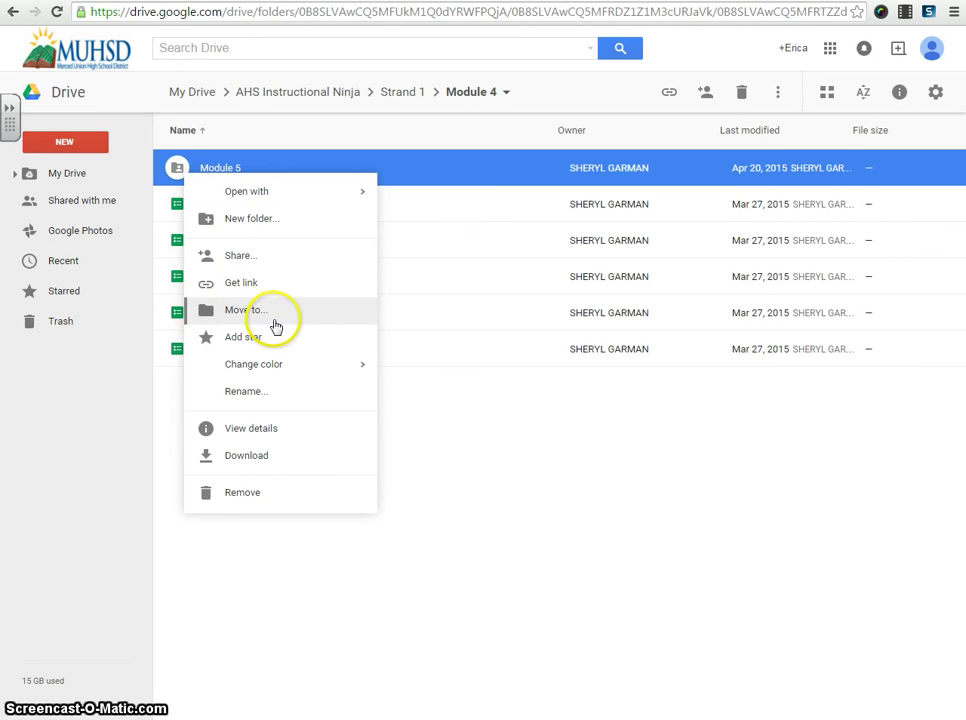
left_click(250, 312)
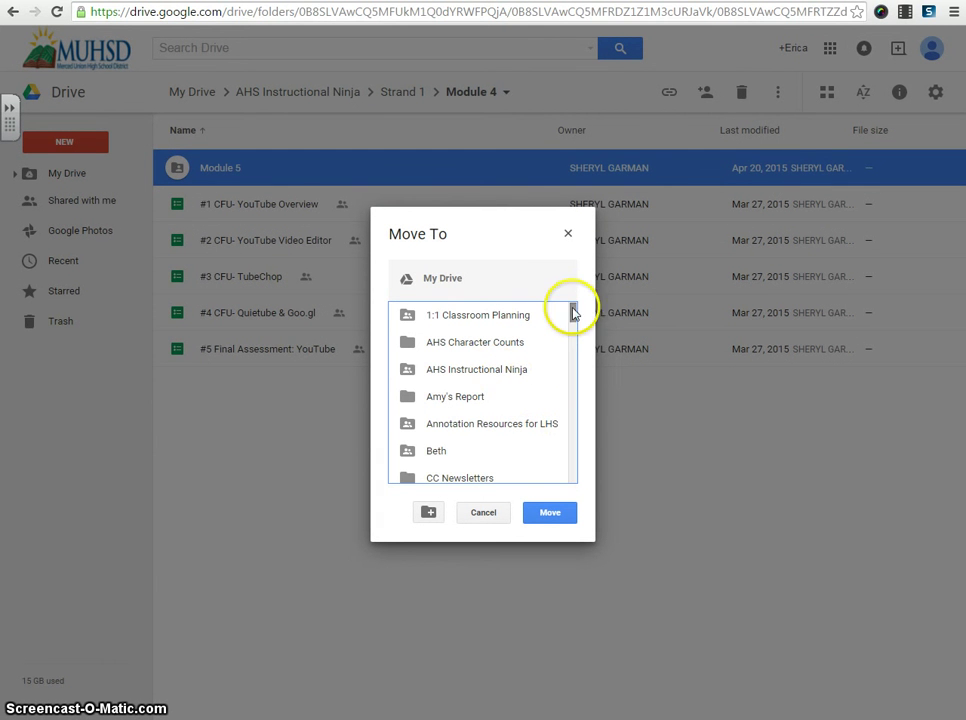
mouse_move(571, 315)
left_mouse_down()
mouse_move(562, 400)
mouse_move(565, 313)
left_mouse_up()
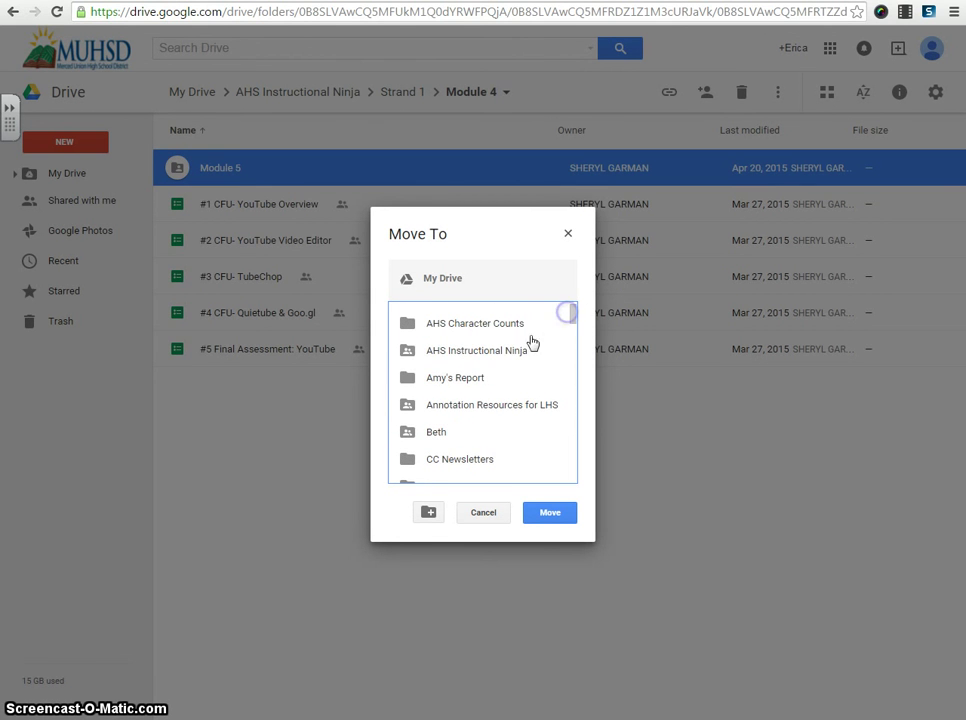
left_click(432, 360)
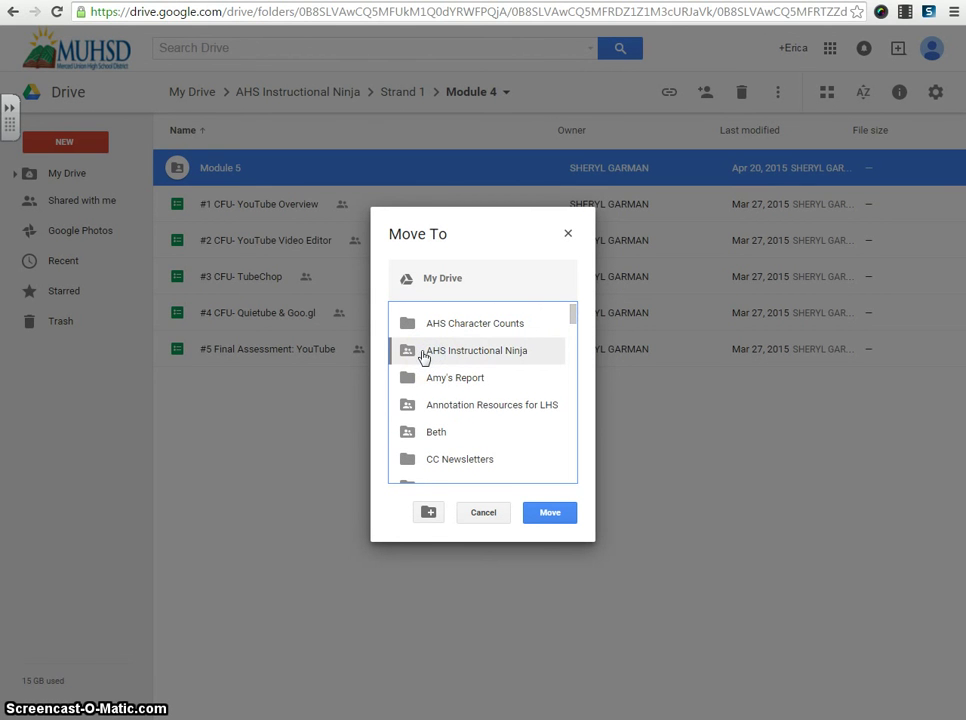
double_click(423, 358)
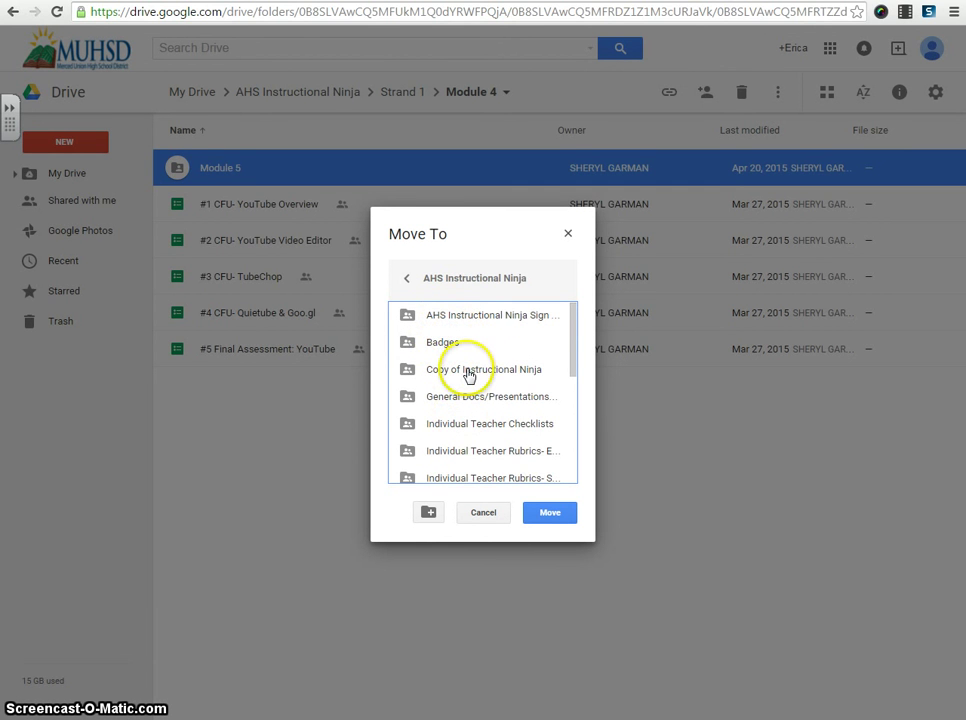
scroll(470, 372, "down", 5)
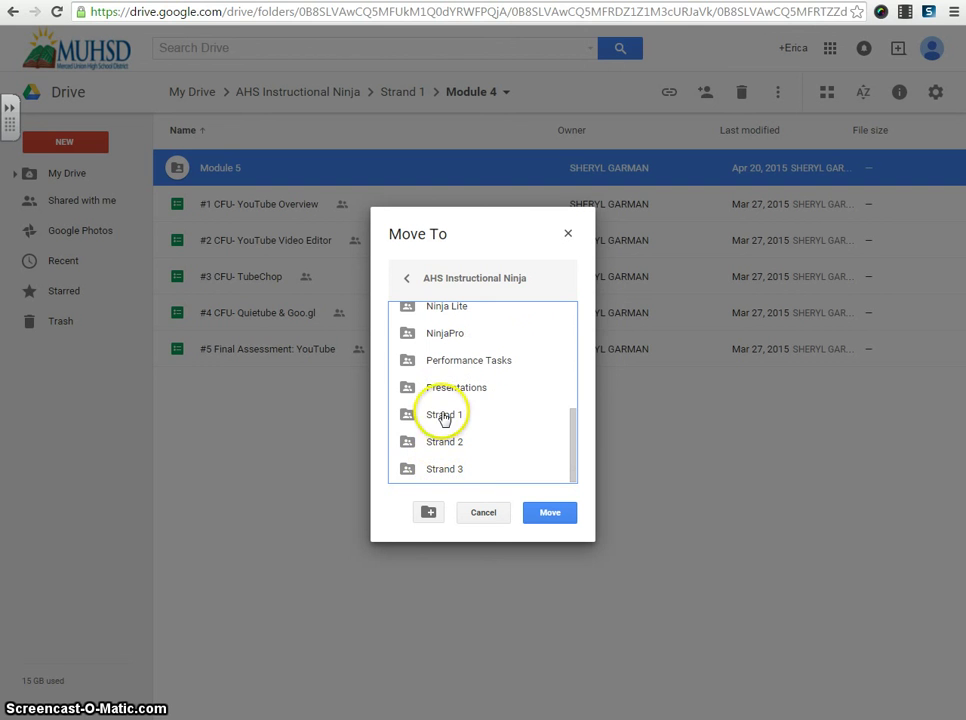
left_click(443, 416)
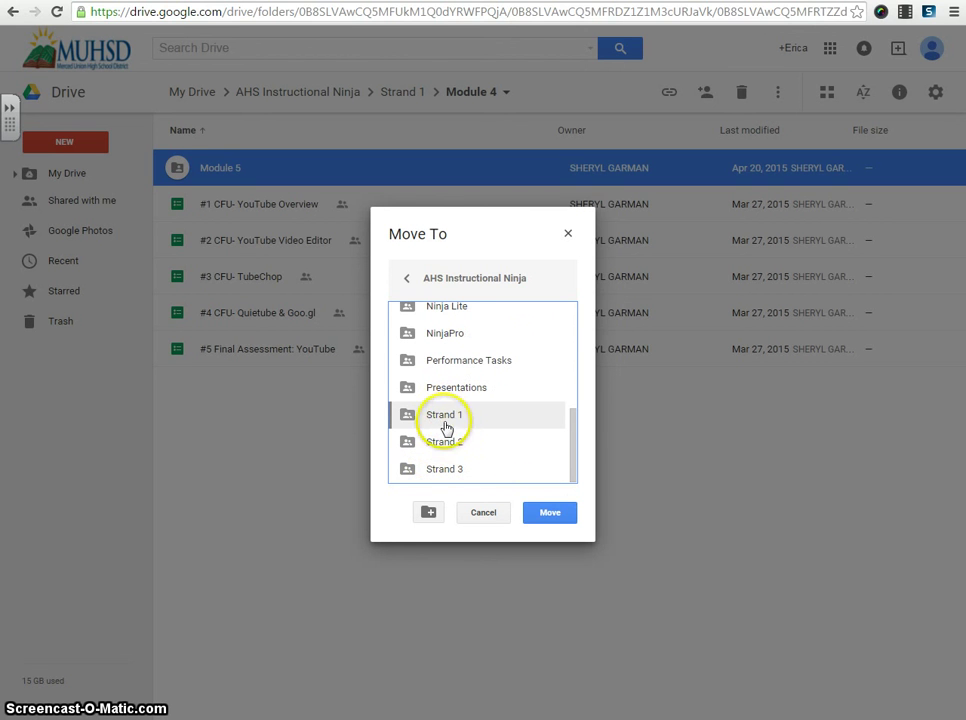
left_click(547, 522)
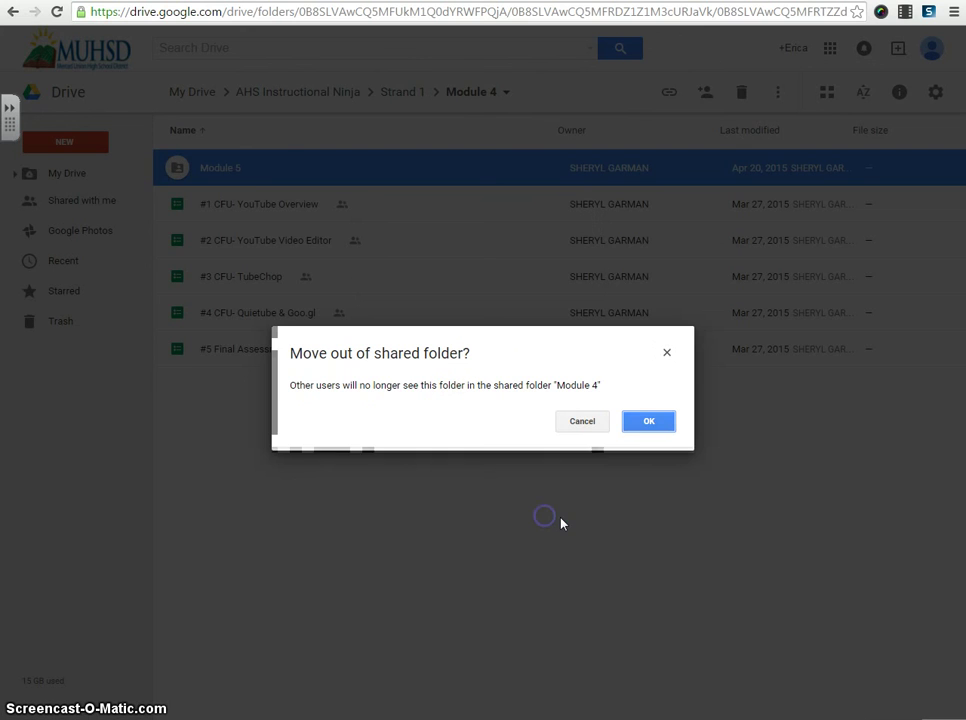
left_click(645, 423)
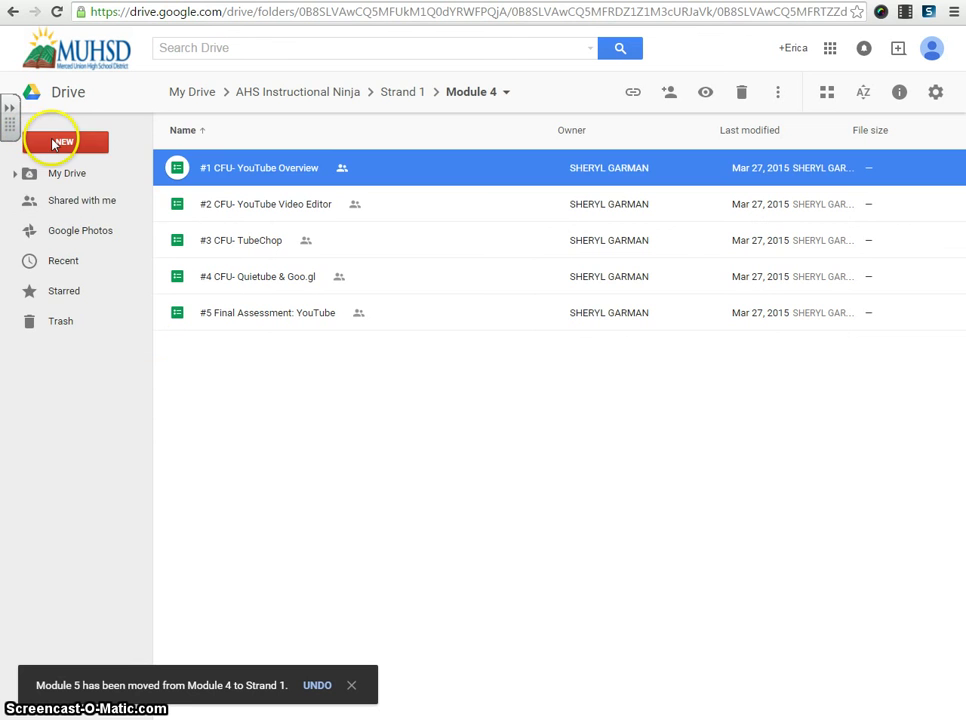
left_click(58, 145)
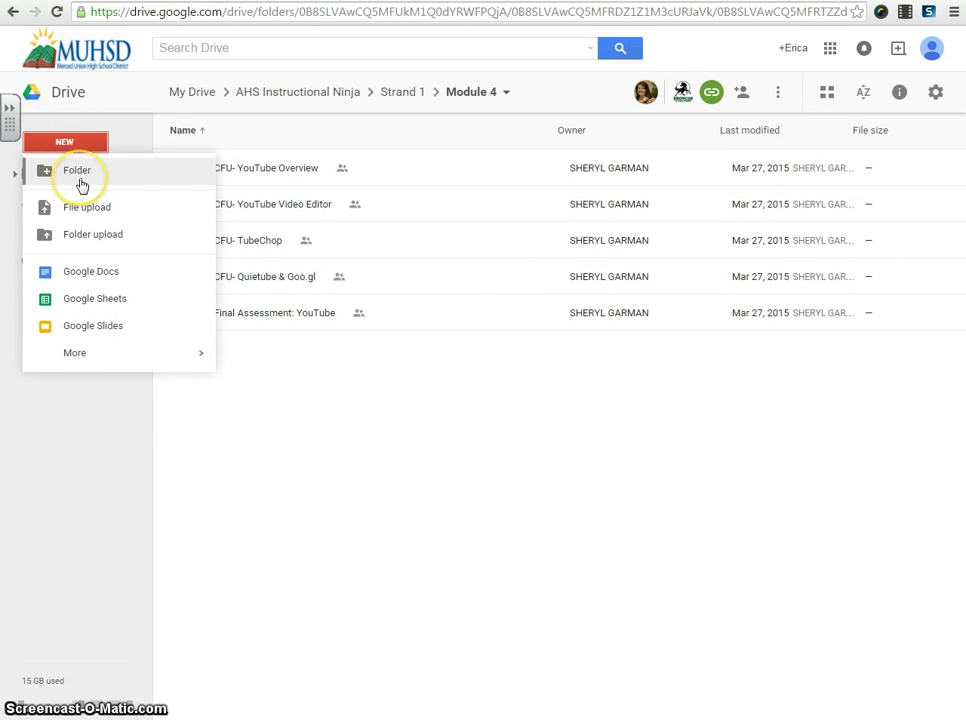
left_click(345, 455)
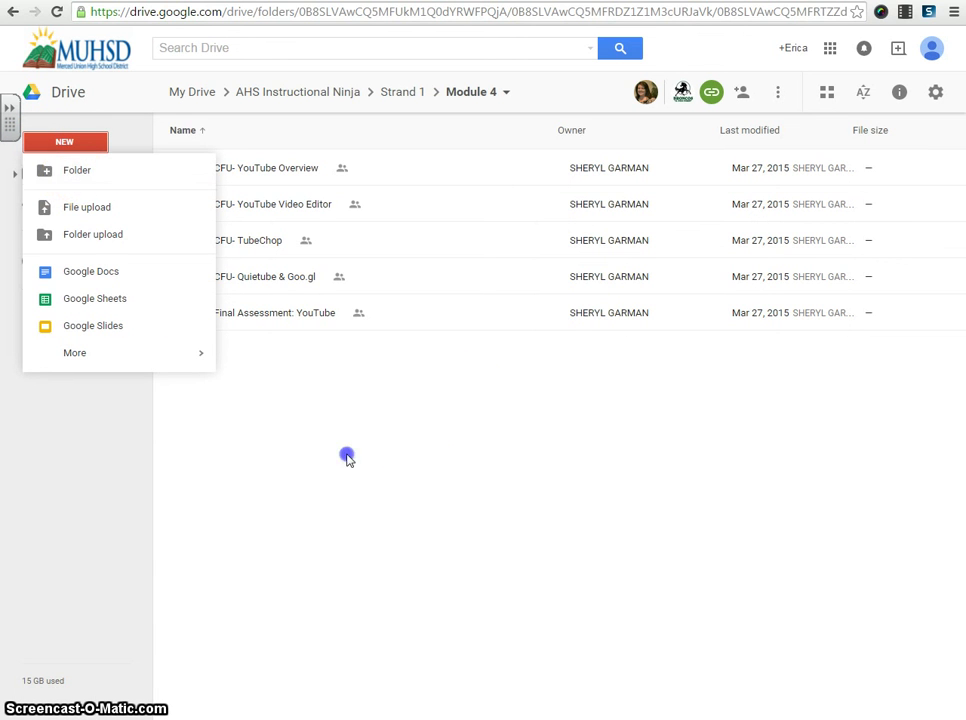
left_click(289, 320)
left_click_drag(289, 318, 220, 312)
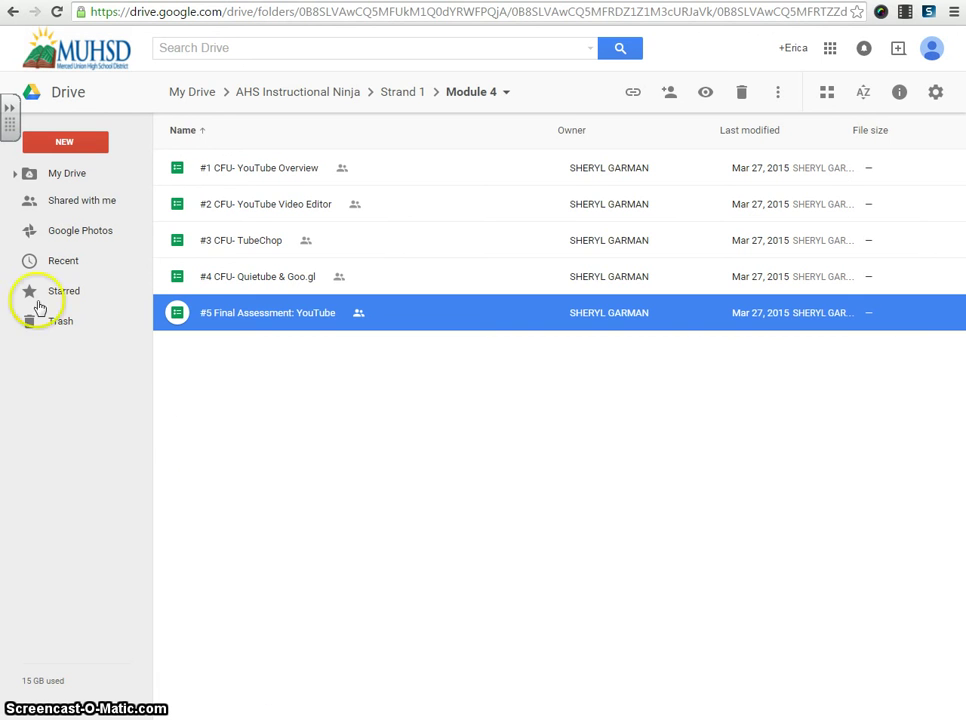
right_click(263, 174)
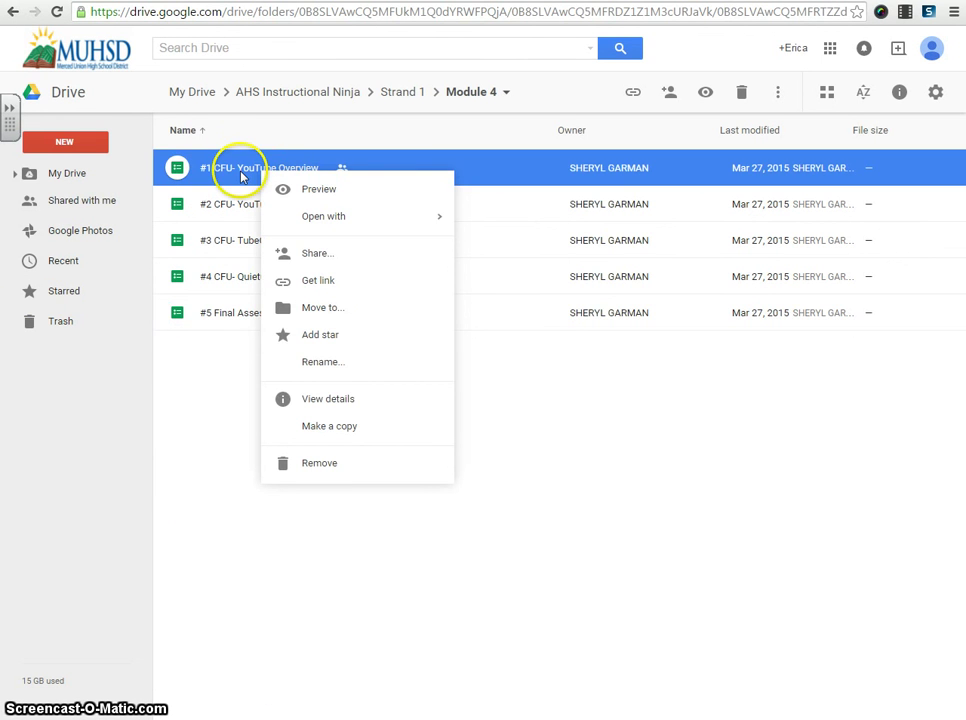